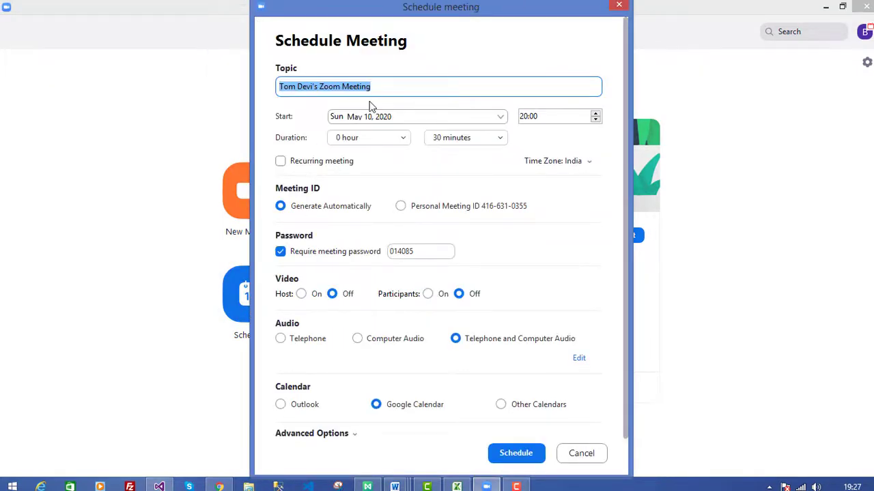
Set the meeting topic to "How to set a zoom meeting" and the start date to Monday, May 11, 2020
{"action": "left_click_drag", "start_coordinate": [379, 86], "coordinate": [214, 76]}
{"action": "type", "text": "How to set a zoo"}
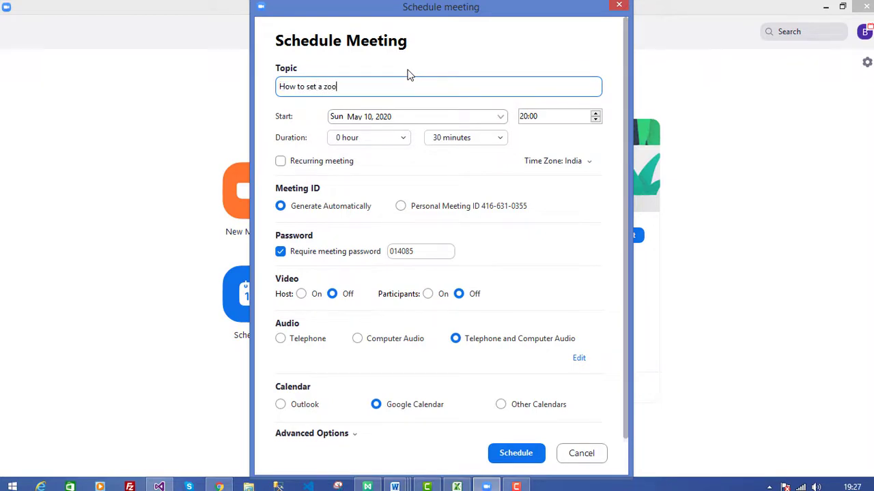
{"action": "type", "text": "m meeting"}
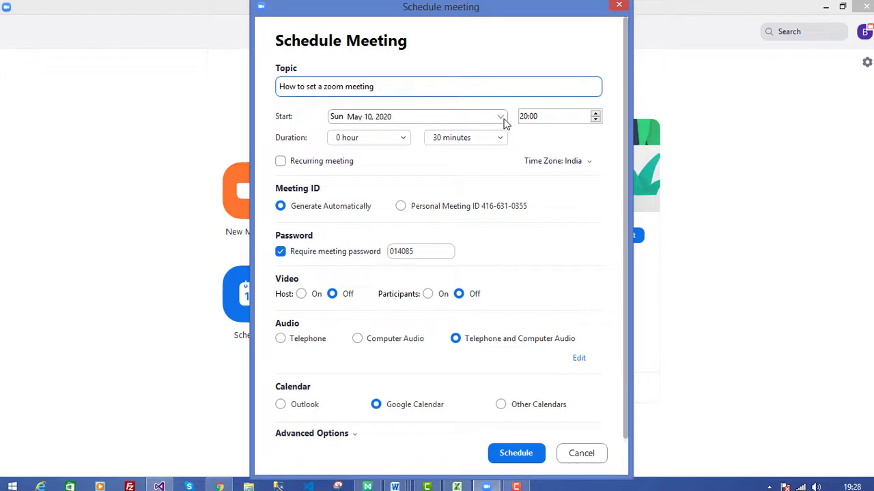
{"action": "left_click", "coordinate": [503, 117]}
{"action": "left_click", "coordinate": [346, 228]}
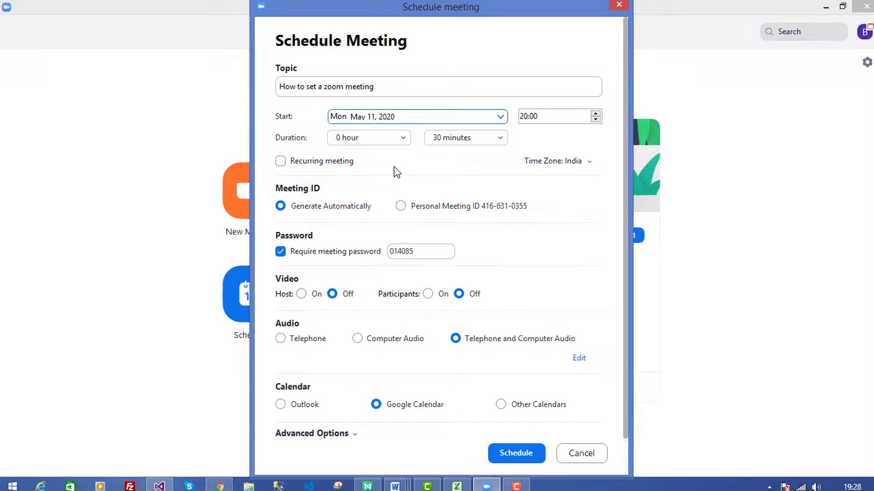
Try the recurring meeting option and the removal of the meeting password requirement, restoring each original setting
{"action": "left_click", "coordinate": [280, 162]}
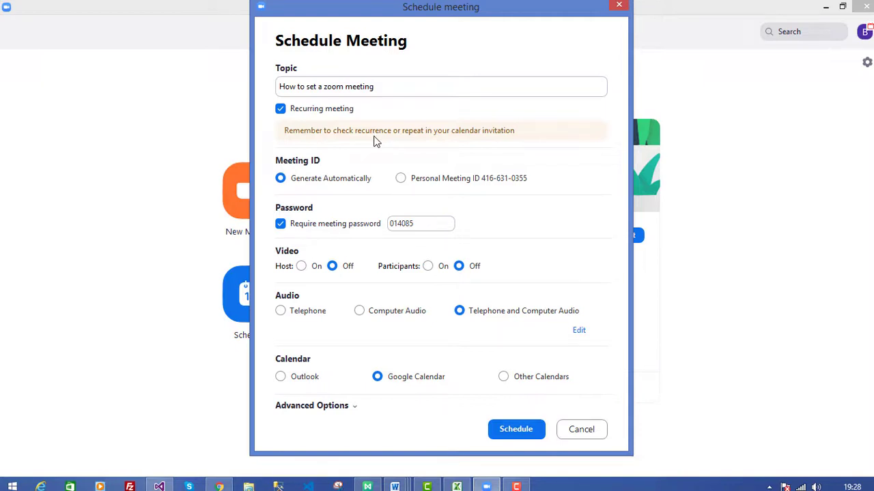
{"action": "left_click", "coordinate": [280, 109]}
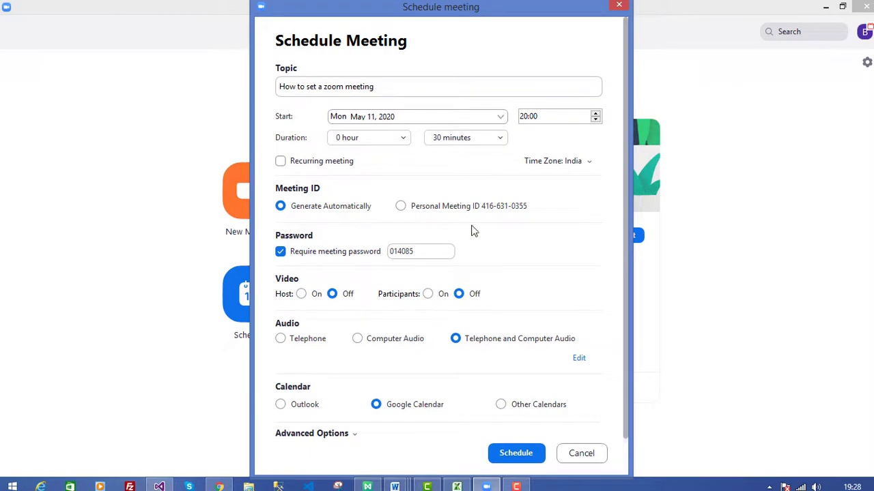
{"action": "scroll", "coordinate": [341, 232], "scroll_direction": "down", "scroll_amount": 1}
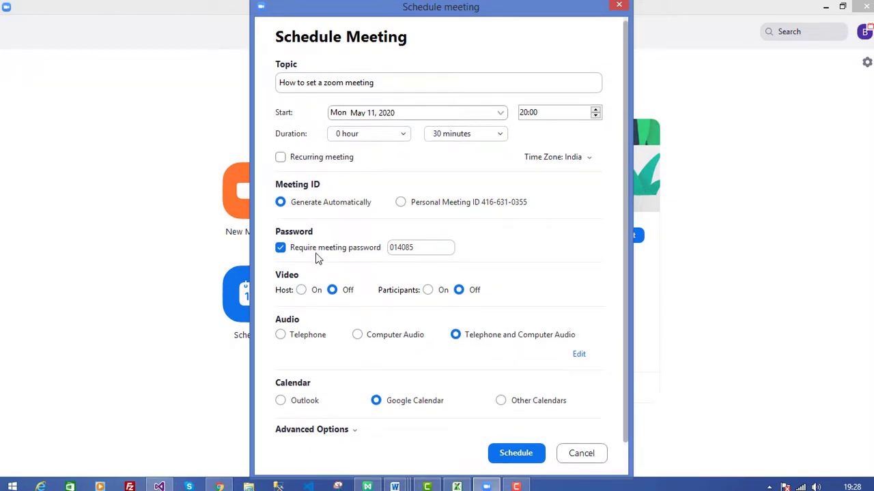
{"action": "double_click", "coordinate": [418, 250]}
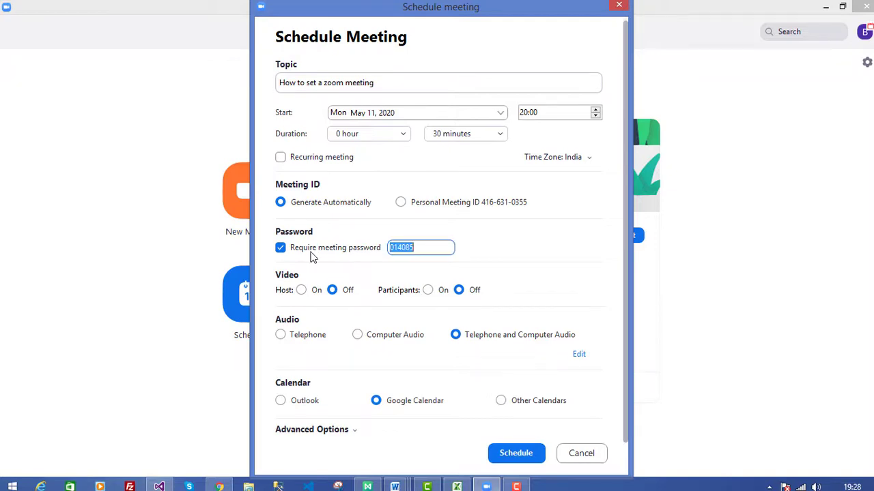
{"action": "left_click", "coordinate": [281, 250]}
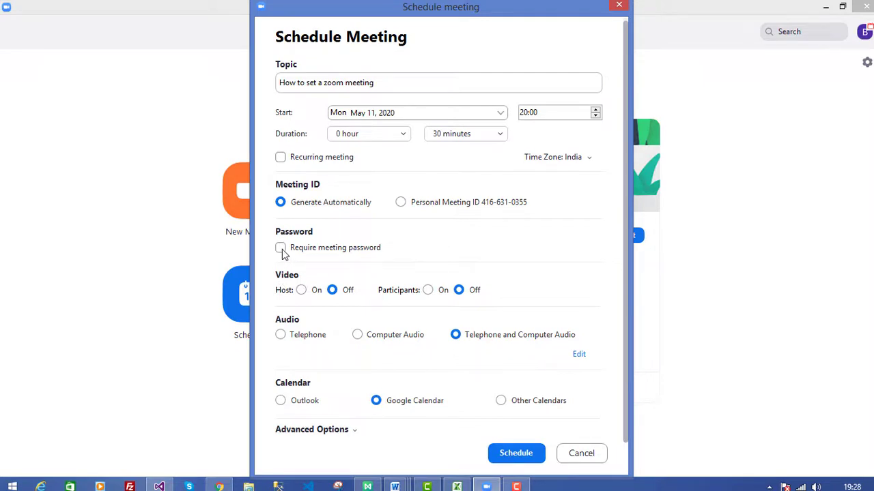
{"action": "left_click", "coordinate": [282, 250]}
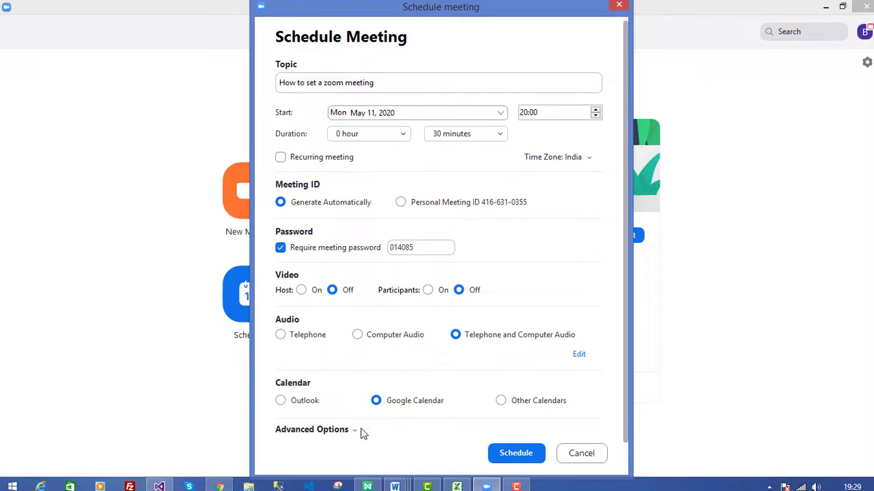
Expand the advanced meeting options and schedule the meeting with Google Calendar
{"action": "left_click", "coordinate": [355, 432]}
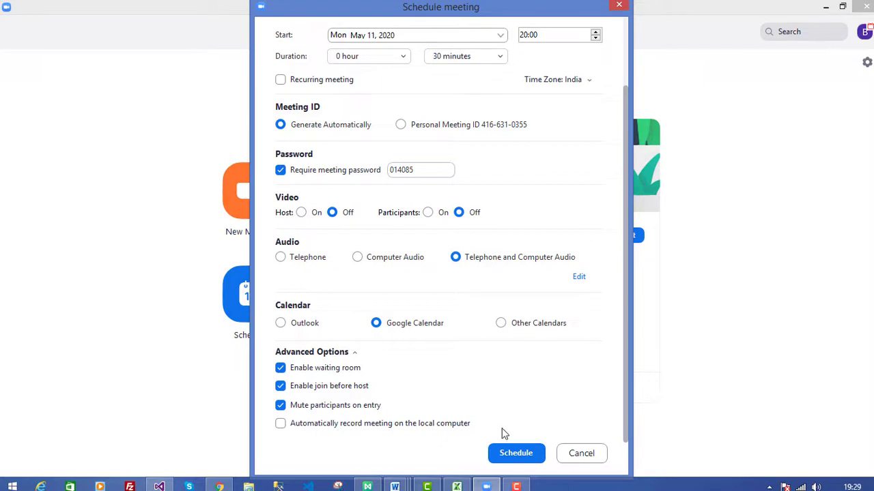
{"action": "left_click", "coordinate": [524, 455]}
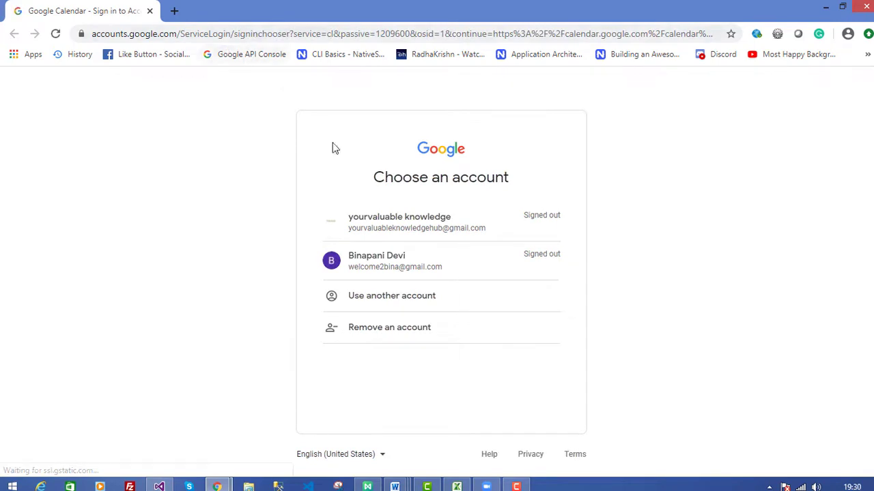
Sign in to Google Calendar with the first listed account, entering the account password
{"action": "left_click", "coordinate": [393, 229]}
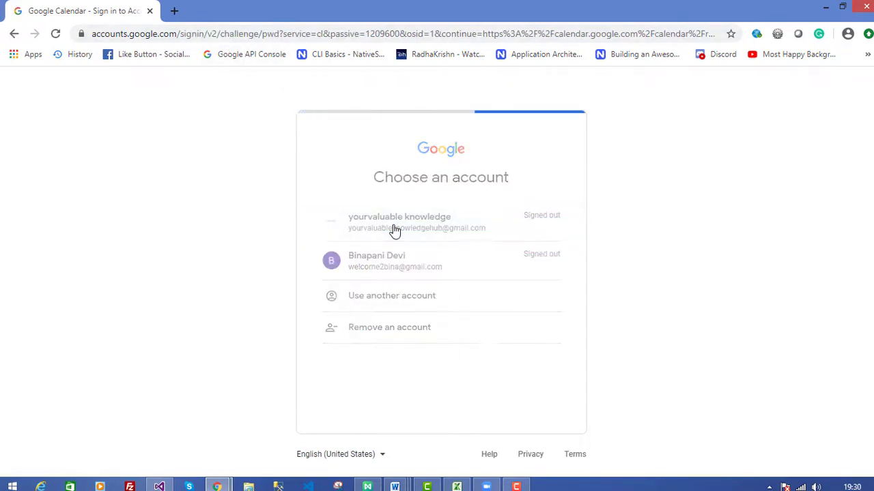
{"action": "type", "text": "•••"}
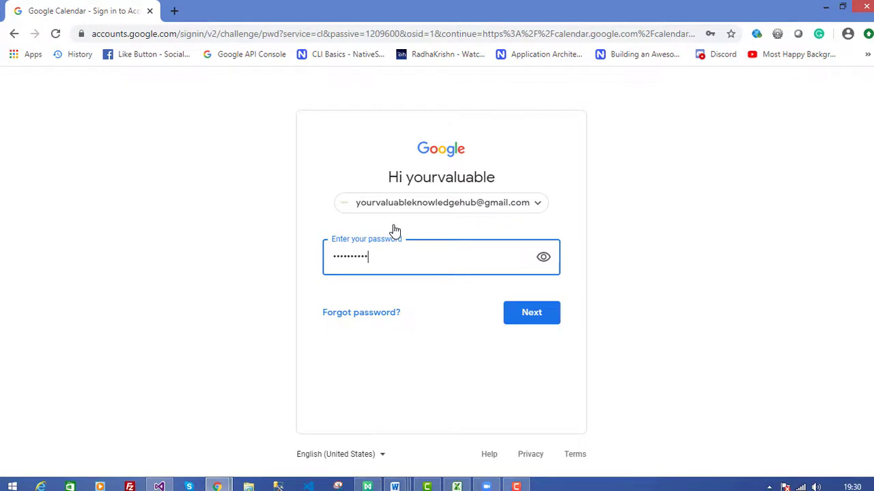
{"action": "type", "text": "•••••••"}
{"action": "left_click", "coordinate": [529, 312]}
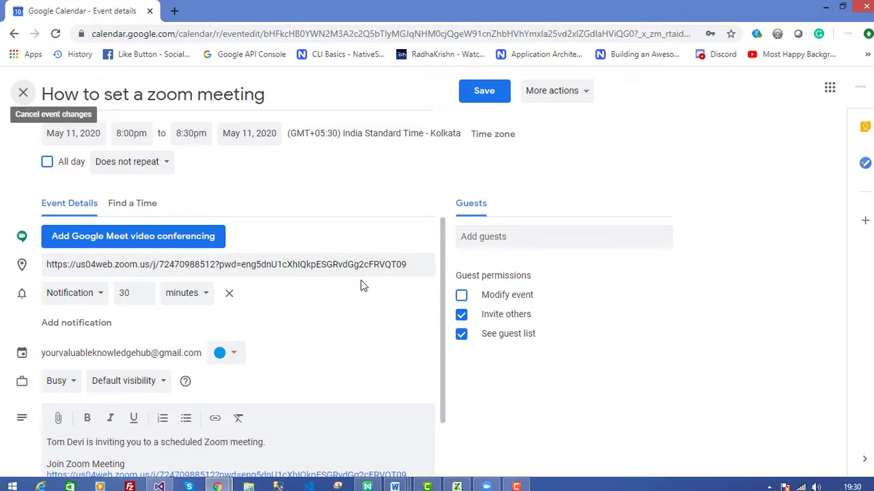
Set the calendar event's notification time to 10 minutes
{"action": "scroll", "coordinate": [361, 284], "scroll_direction": "down", "scroll_amount": 1}
{"action": "scroll", "coordinate": [361, 284], "scroll_direction": "up", "scroll_amount": 1}
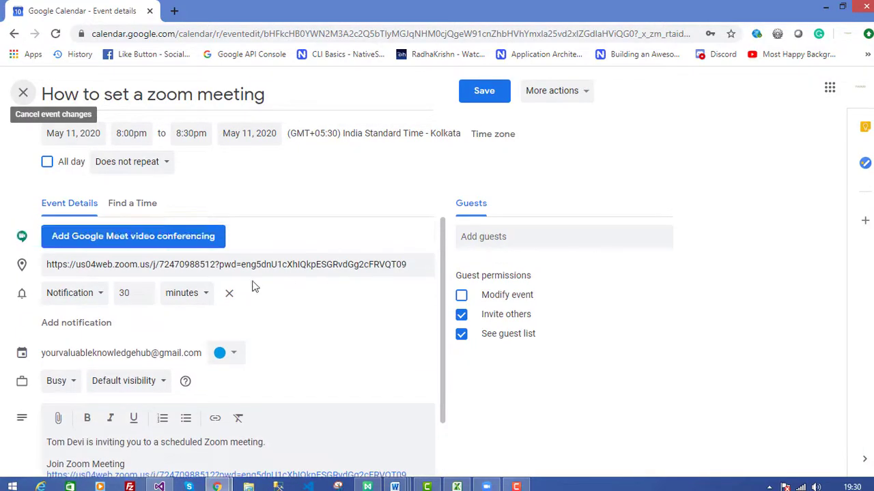
{"action": "double_click", "coordinate": [125, 294]}
{"action": "type", "text": "10"}
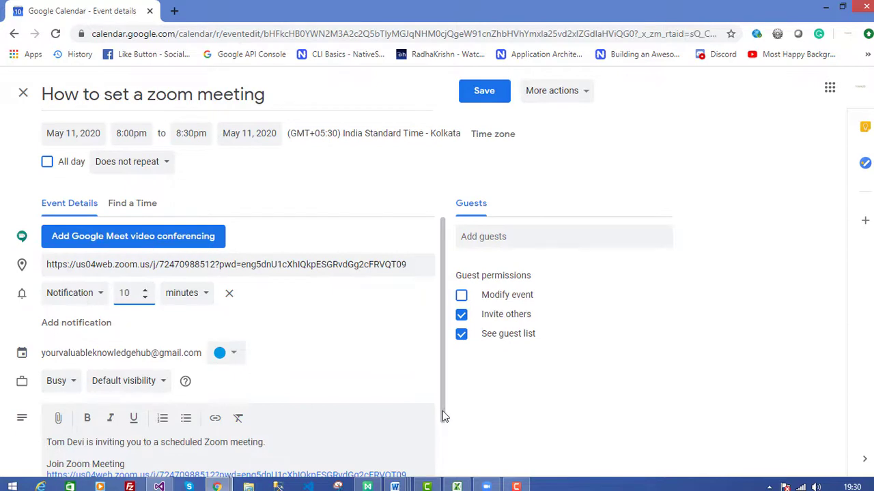
{"action": "left_click", "coordinate": [341, 340]}
Examine the Zoom join details in the event description, dismissing the reminder alerts for other meetings
{"action": "scroll", "coordinate": [280, 332], "scroll_direction": "down", "scroll_amount": 1}
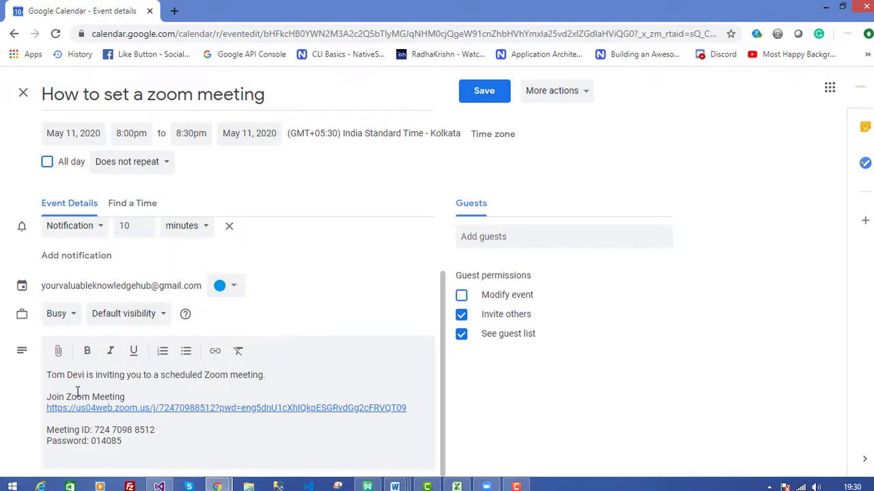
{"action": "left_click", "coordinate": [48, 376]}
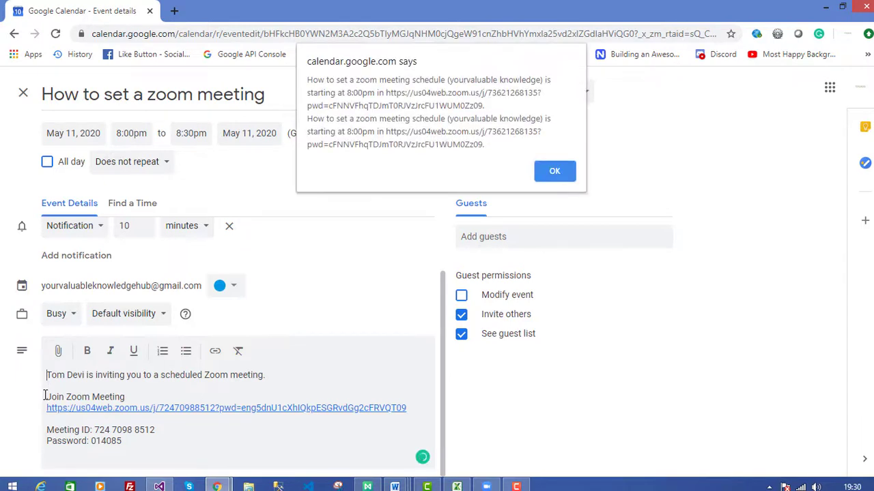
{"action": "left_click", "coordinate": [554, 170]}
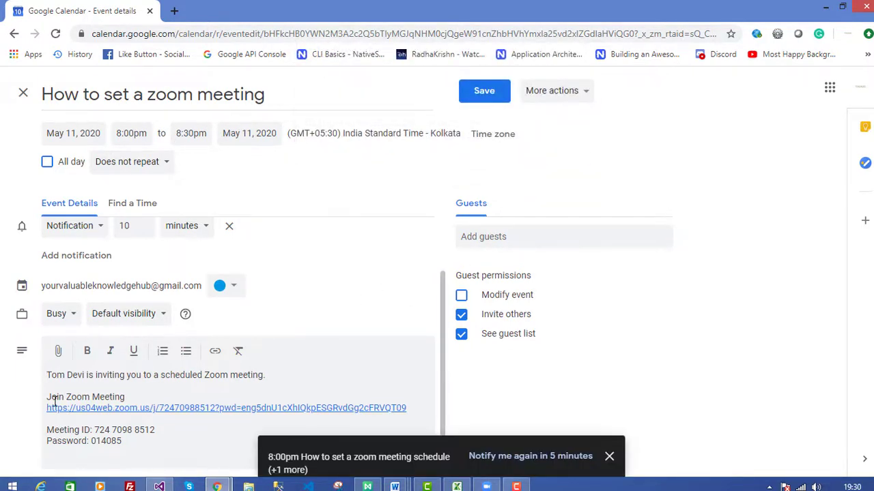
{"action": "left_click", "coordinate": [609, 456]}
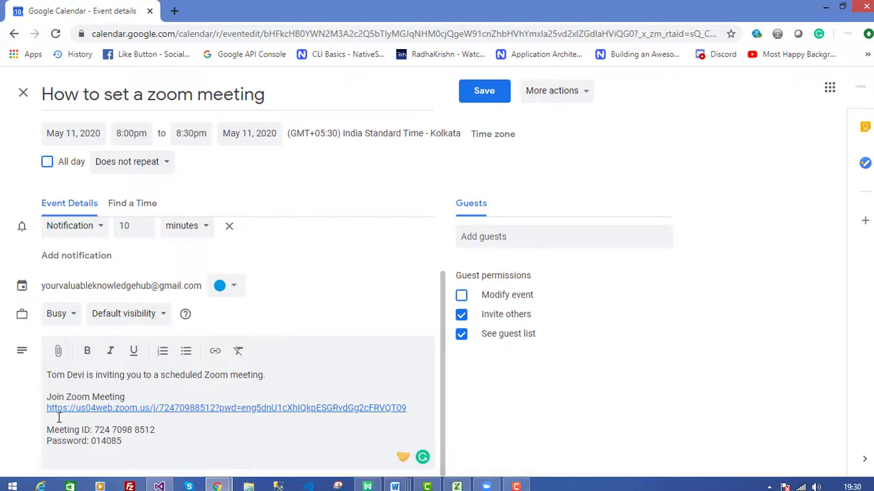
{"action": "left_click_drag", "start_coordinate": [48, 400], "coordinate": [154, 444]}
{"action": "left_click", "coordinate": [190, 445]}
{"action": "left_click_drag", "start_coordinate": [165, 448], "coordinate": [48, 399]}
{"action": "left_click", "coordinate": [140, 389]}
Add the suggested contact's e-mail address as a guest of the event
{"action": "left_click", "coordinate": [542, 236]}
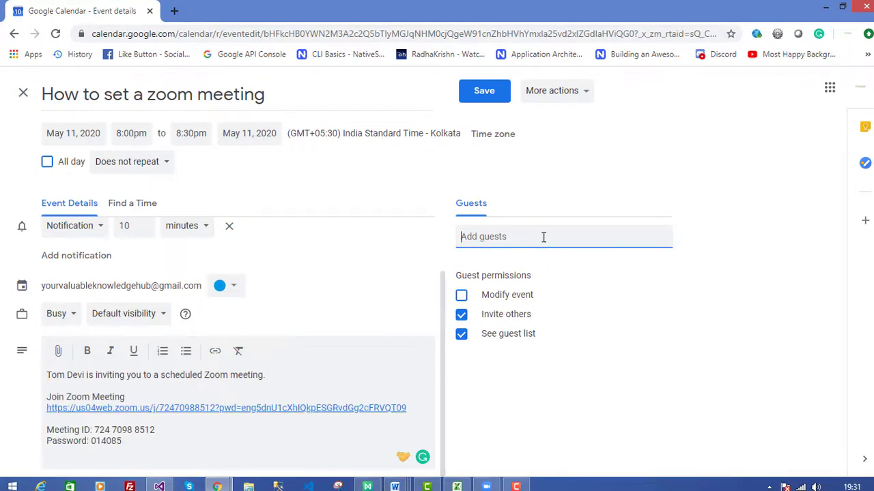
{"action": "type", "text": "we"}
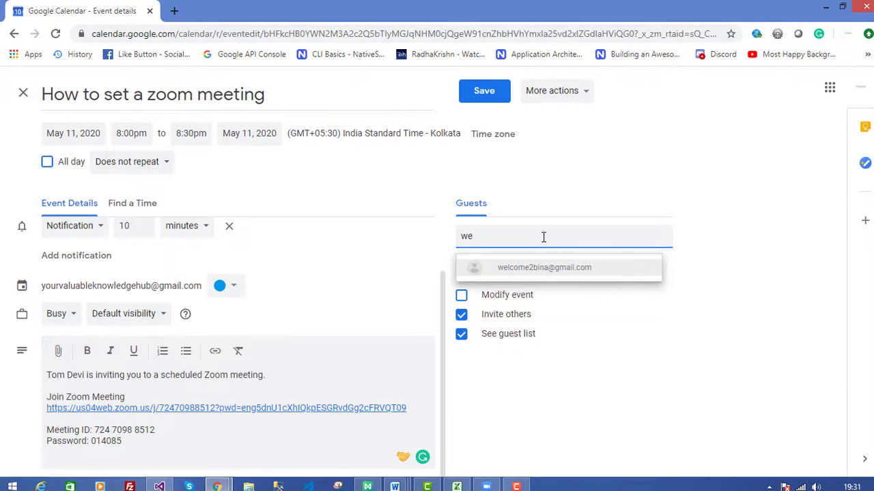
{"action": "left_click", "coordinate": [536, 267]}
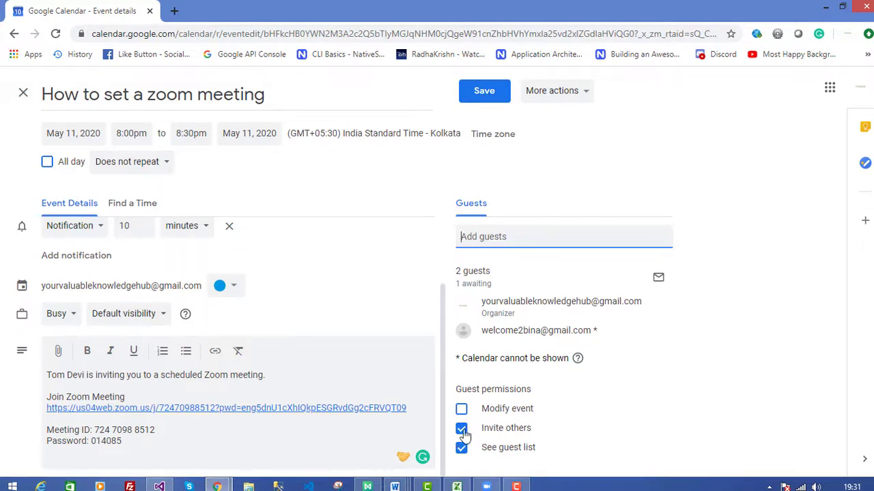
{"action": "left_click", "coordinate": [488, 430]}
{"action": "left_click", "coordinate": [489, 429]}
{"action": "scroll", "coordinate": [385, 341], "scroll_direction": "up", "scroll_amount": 1}
{"action": "scroll", "coordinate": [382, 341], "scroll_direction": "up", "scroll_amount": 2}
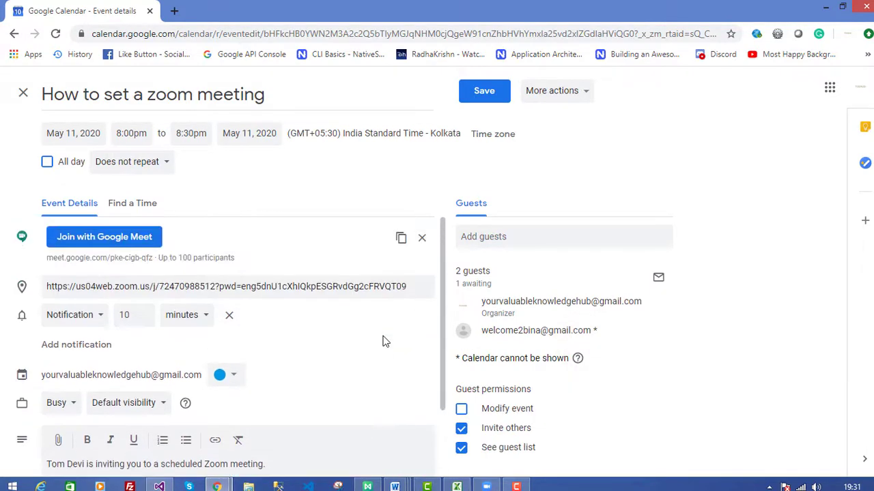
{"action": "left_click", "coordinate": [583, 93]}
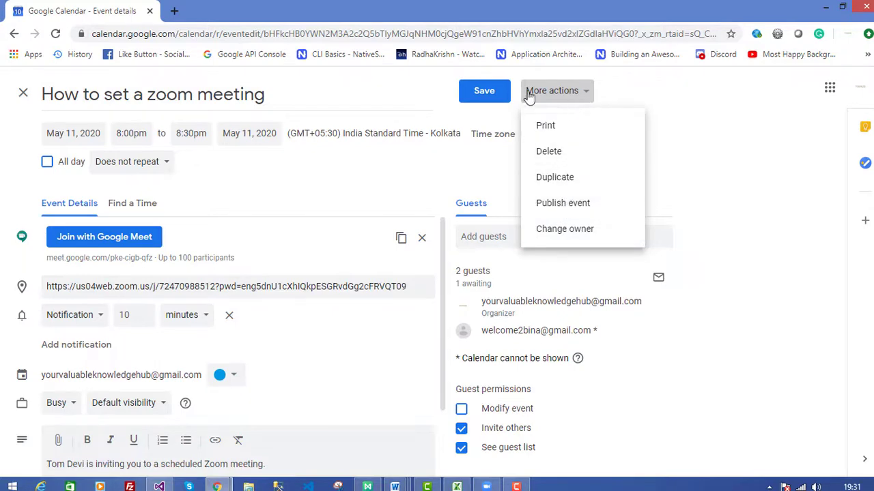
{"action": "left_click", "coordinate": [454, 93]}
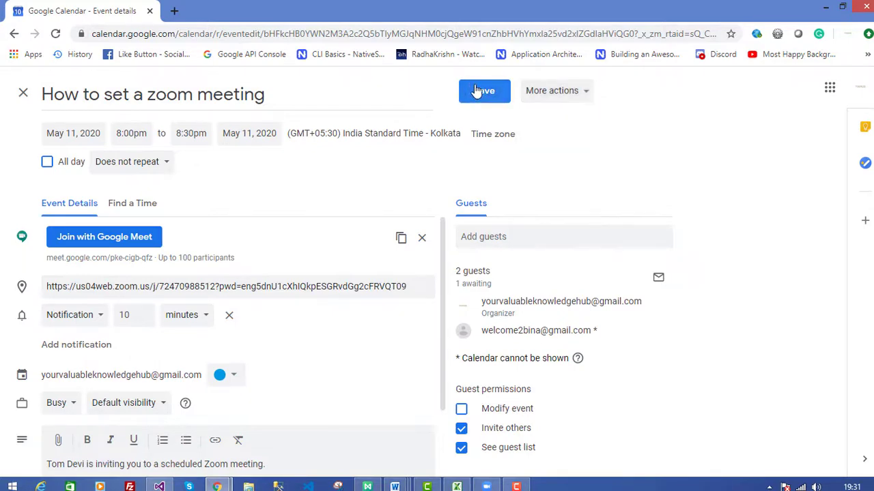
Save the calendar event and send the invitation e-mail to the guest
{"action": "left_click", "coordinate": [481, 91]}
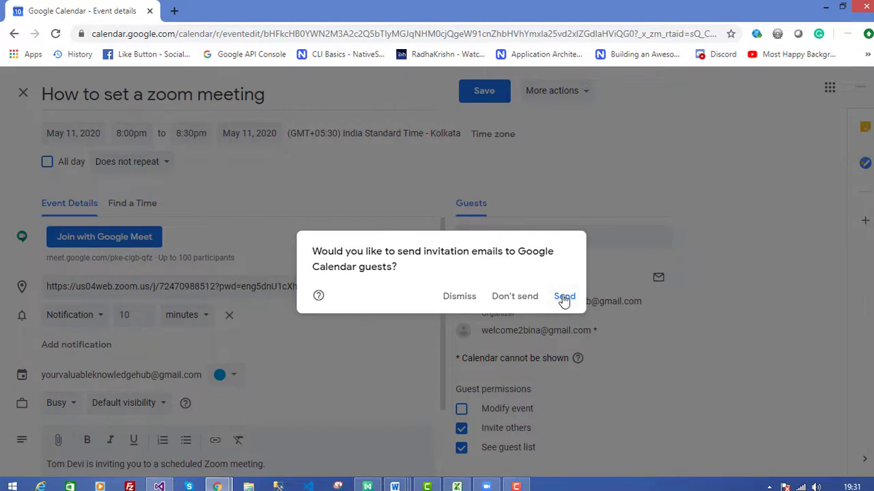
{"action": "left_click", "coordinate": [564, 298]}
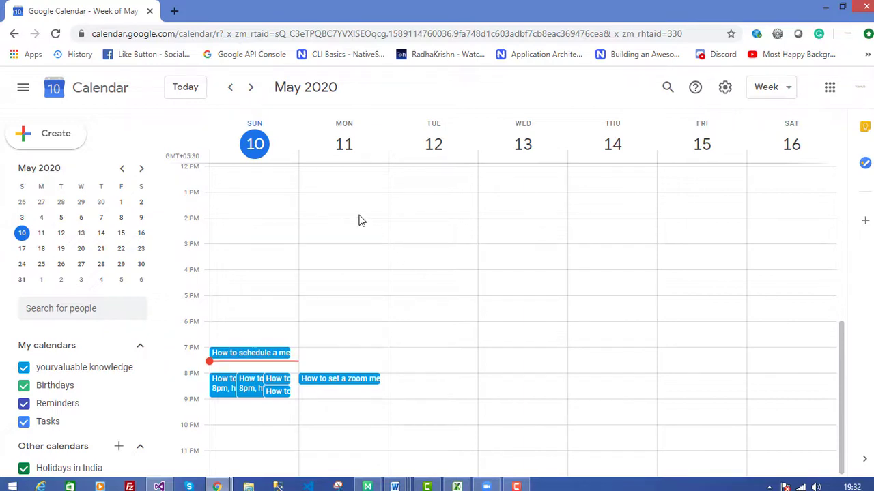
Open the "How to set a zoom meeting" event on Monday, May 11 and review its details
{"action": "scroll", "coordinate": [339, 224], "scroll_direction": "up", "scroll_amount": 5}
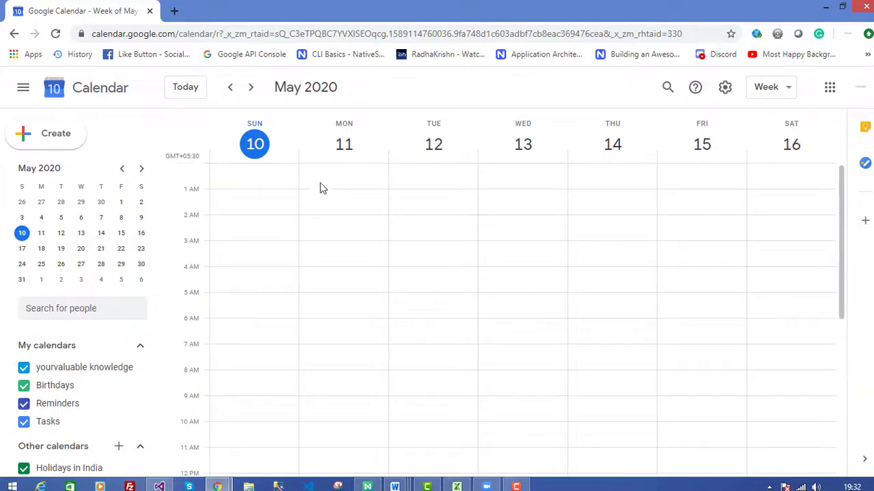
{"action": "scroll", "coordinate": [273, 341], "scroll_direction": "down", "scroll_amount": 5}
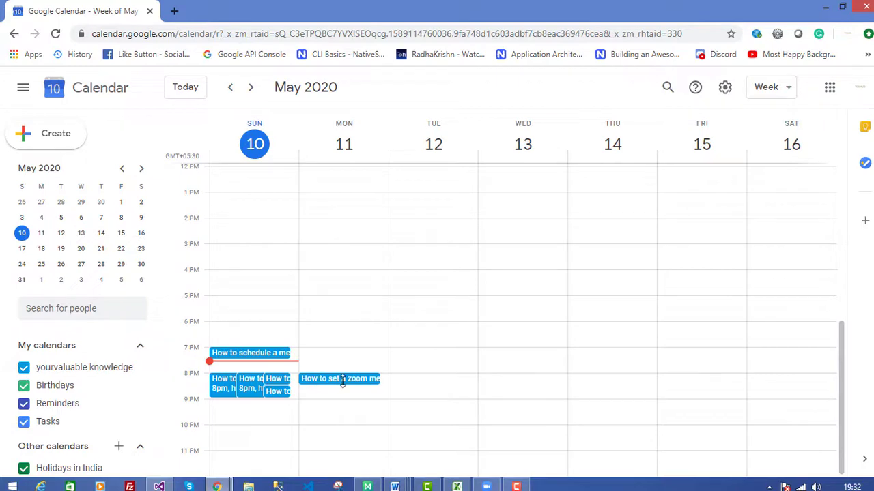
{"action": "double_click", "coordinate": [344, 385]}
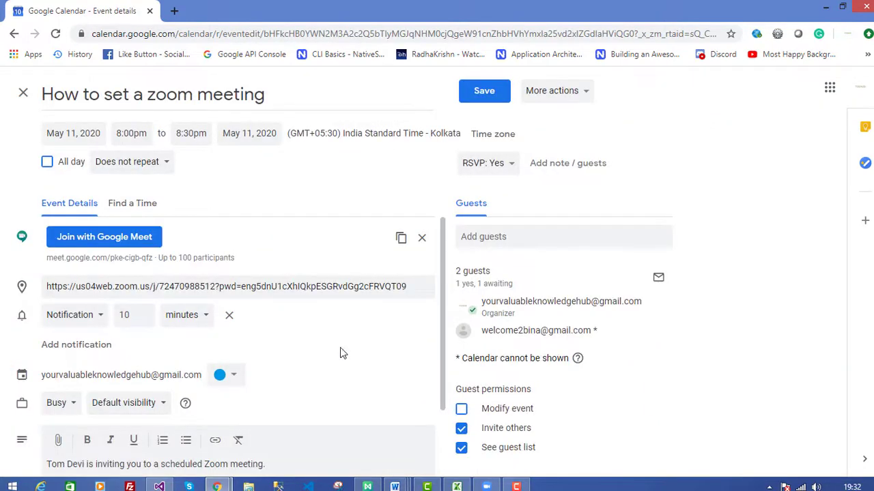
{"action": "scroll", "coordinate": [345, 348], "scroll_direction": "down", "scroll_amount": 2}
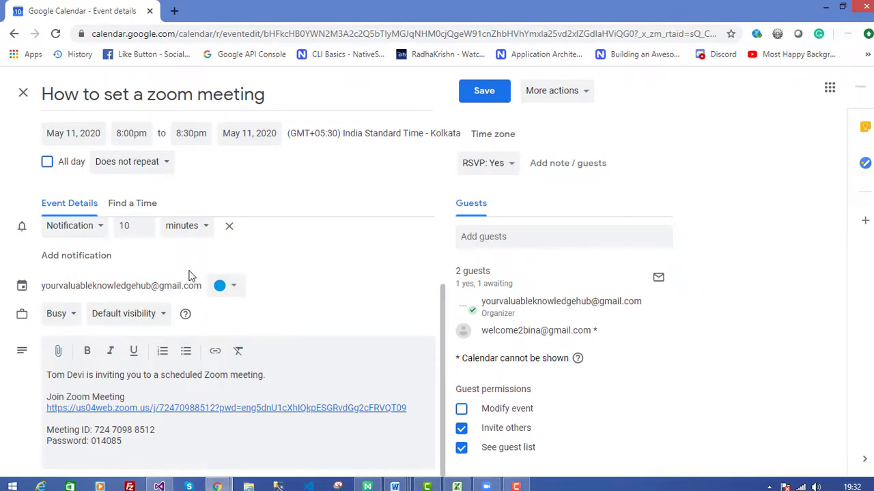
{"action": "scroll", "coordinate": [189, 275], "scroll_direction": "up", "scroll_amount": 1}
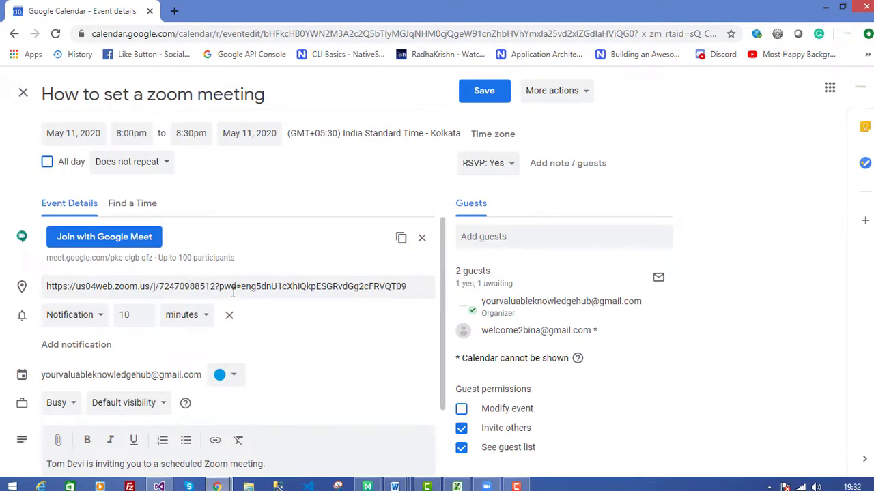